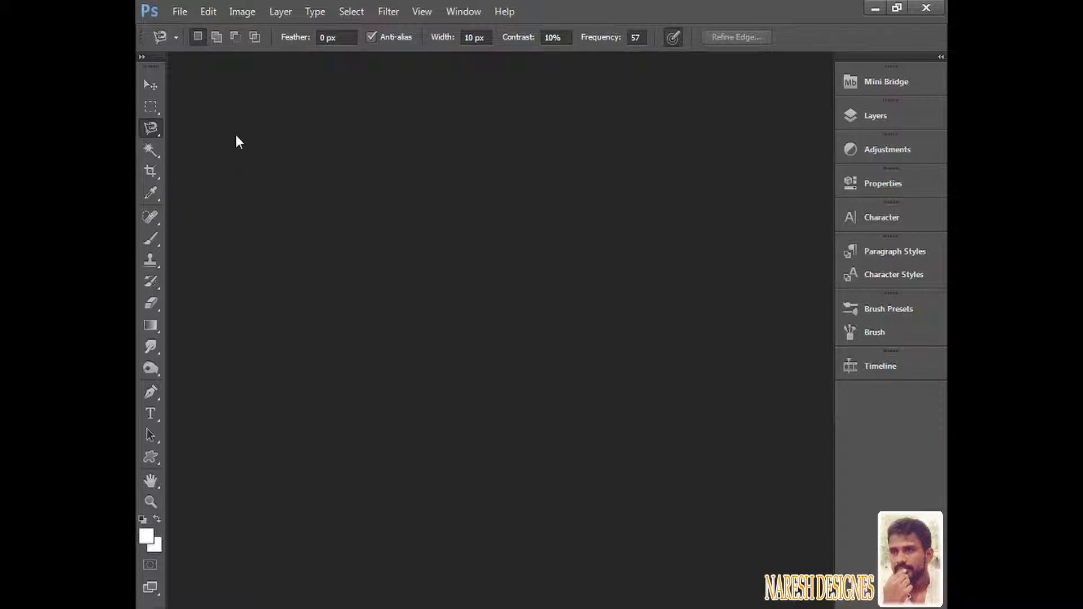
# Step: Start a new document and name it "Naresh Designes"
pyautogui.click(179, 13)
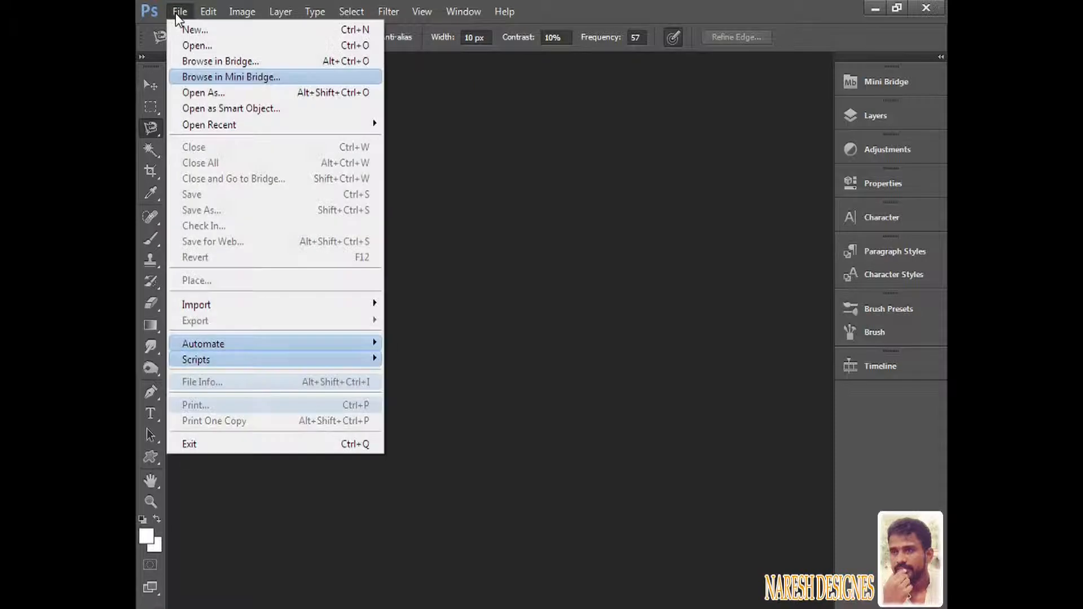
pyautogui.click(213, 30)
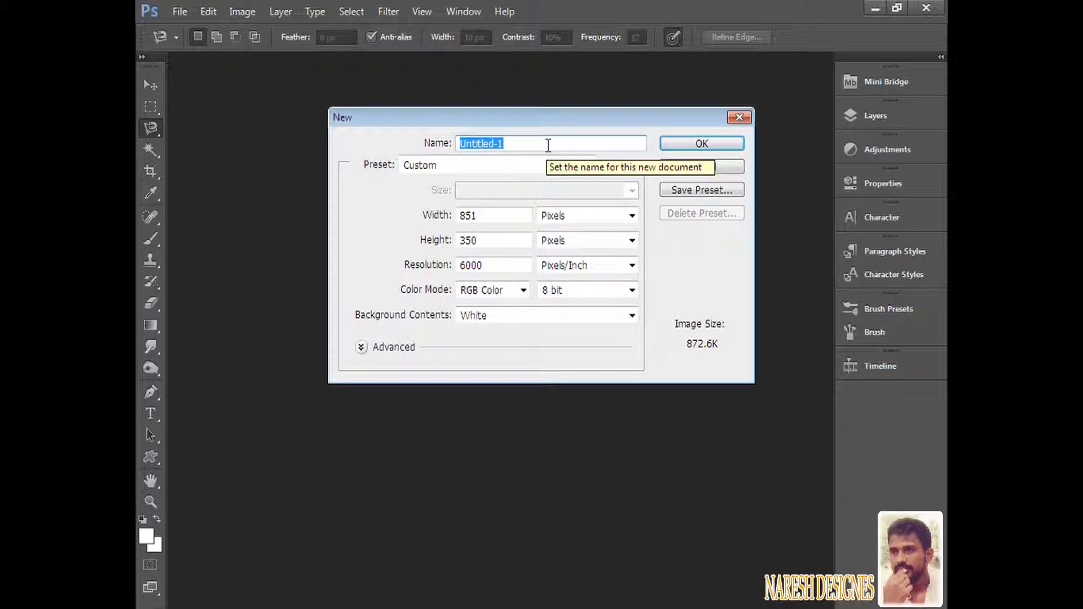
pyautogui.press('BackSpace')
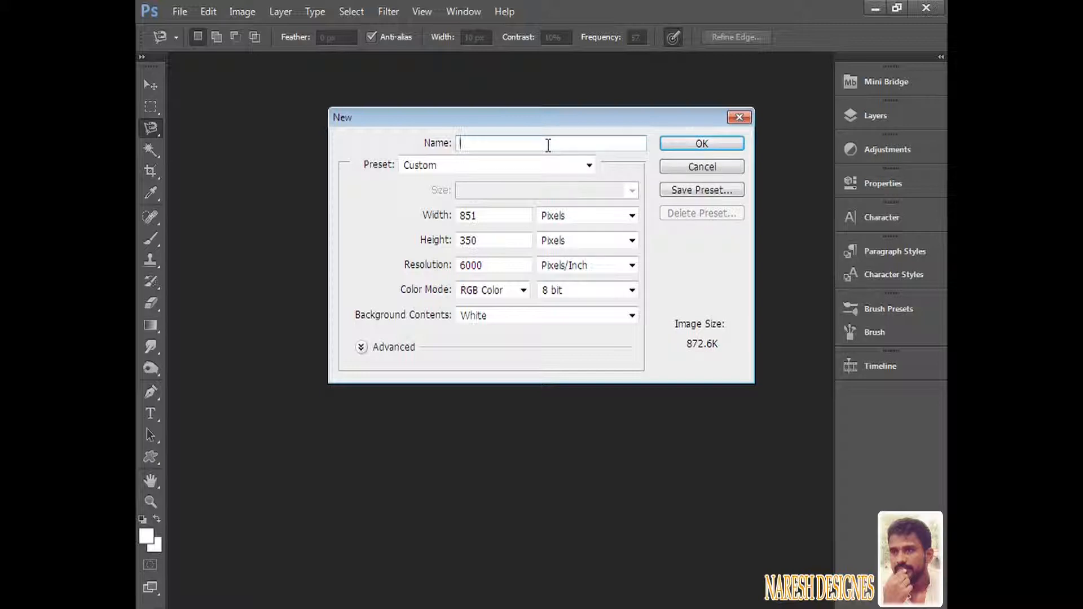
pyautogui.write('Naresh Designes')
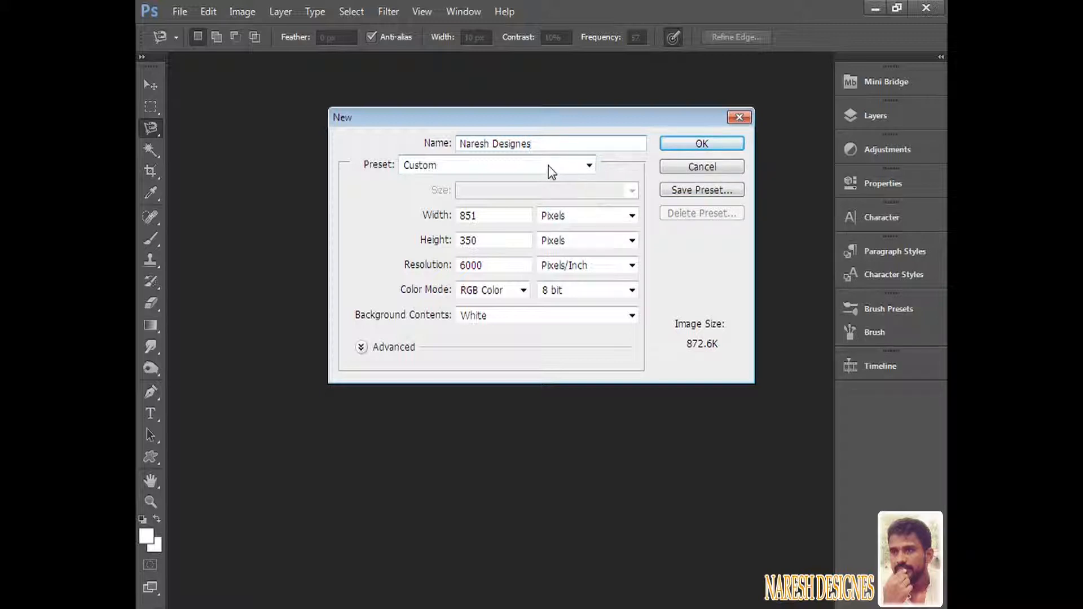
# Step: Apply the Default Photoshop Size preset and set the resolution to 100 pixels/centimeter
pyautogui.click(550, 166)
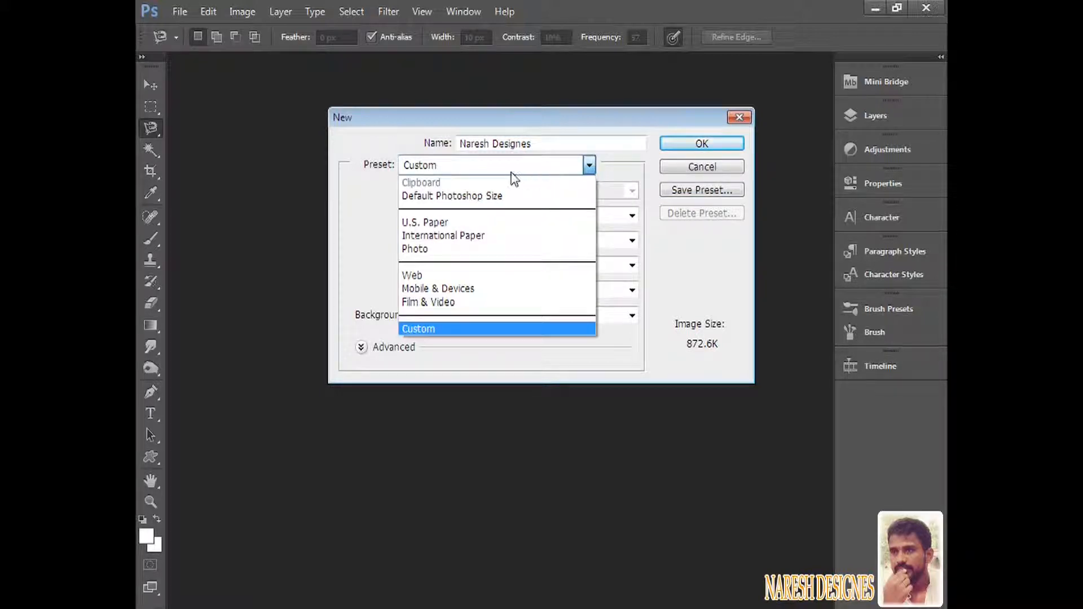
pyautogui.click(478, 195)
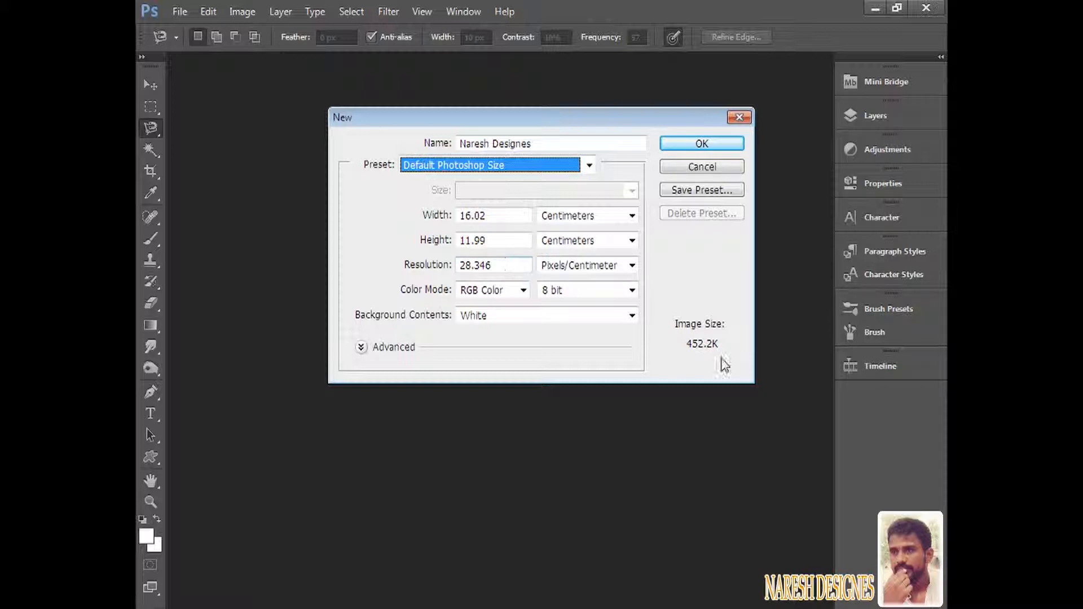
pyautogui.moveTo(511, 265); pyautogui.dragTo(414, 271)
pyautogui.write('100')
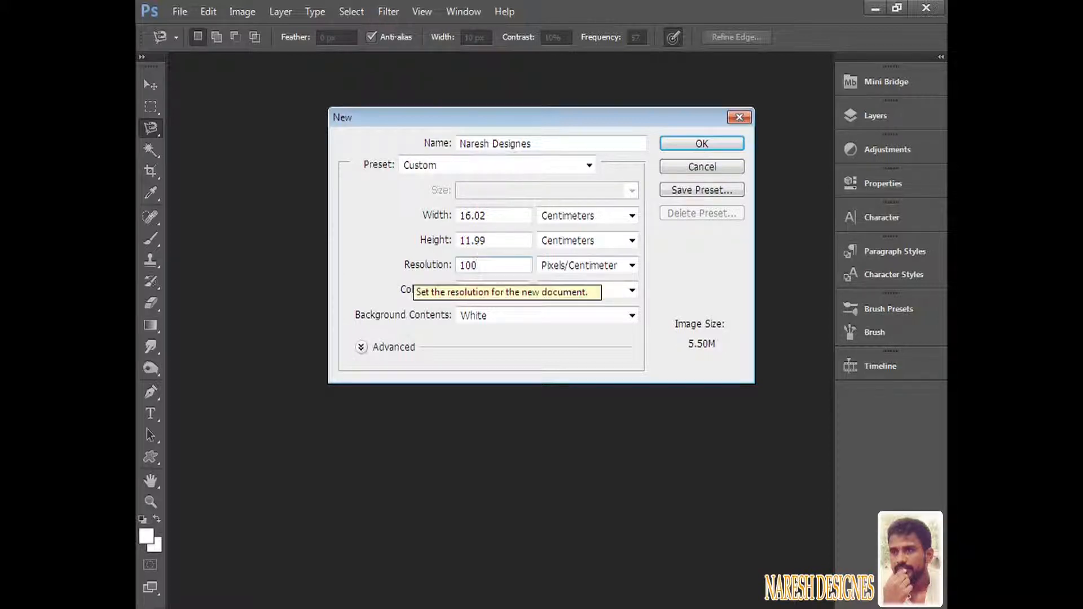
pyautogui.click(672, 257)
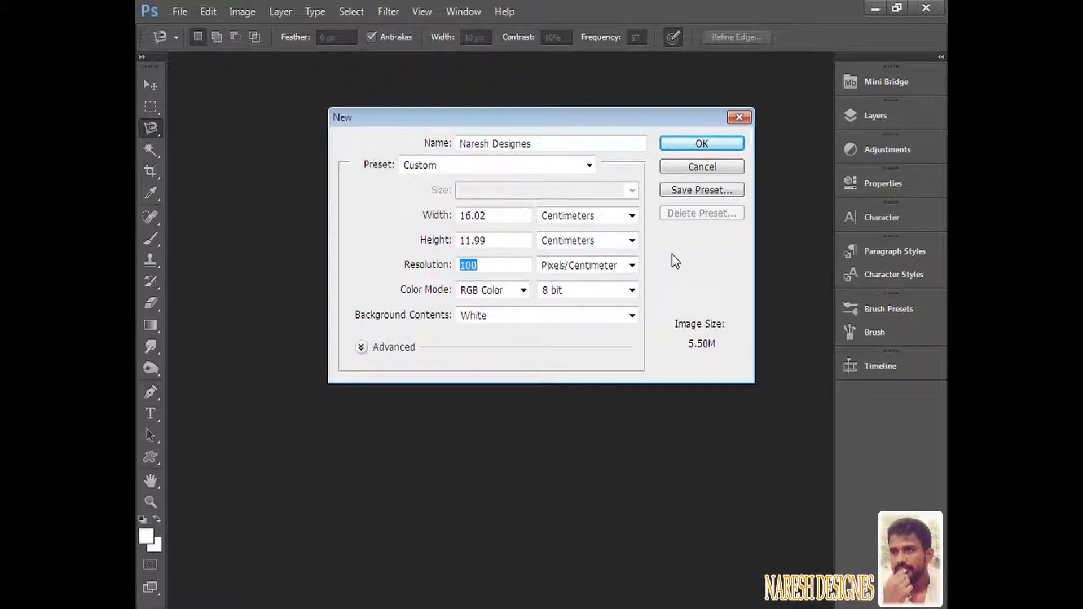
# Step: Apply the U.S. Paper preset and review its available paper sizes, keeping Letter
pyautogui.click(553, 165)
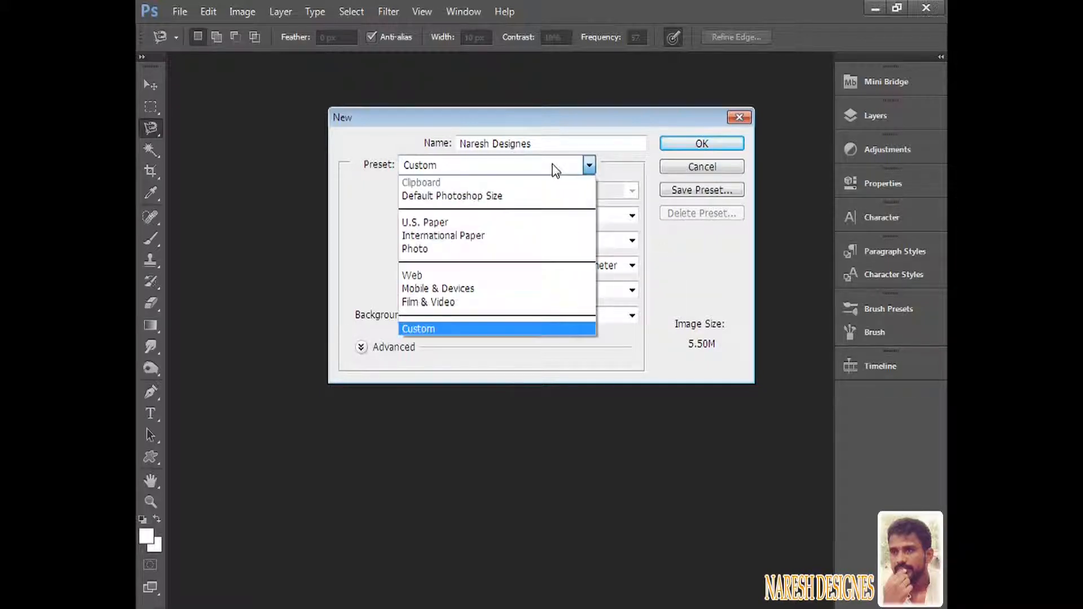
pyautogui.click(438, 222)
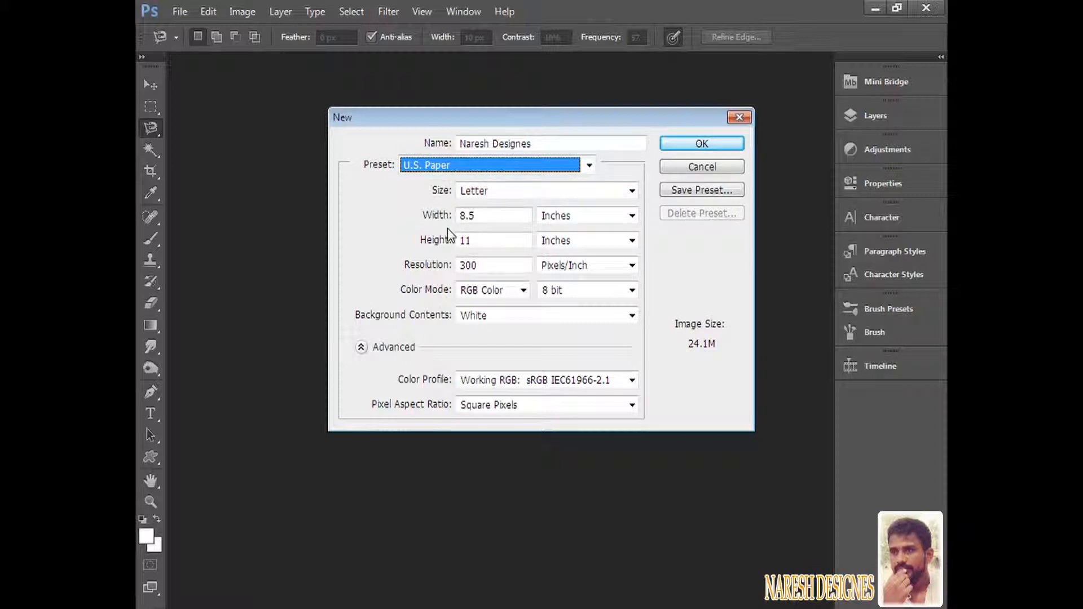
pyautogui.click(534, 190)
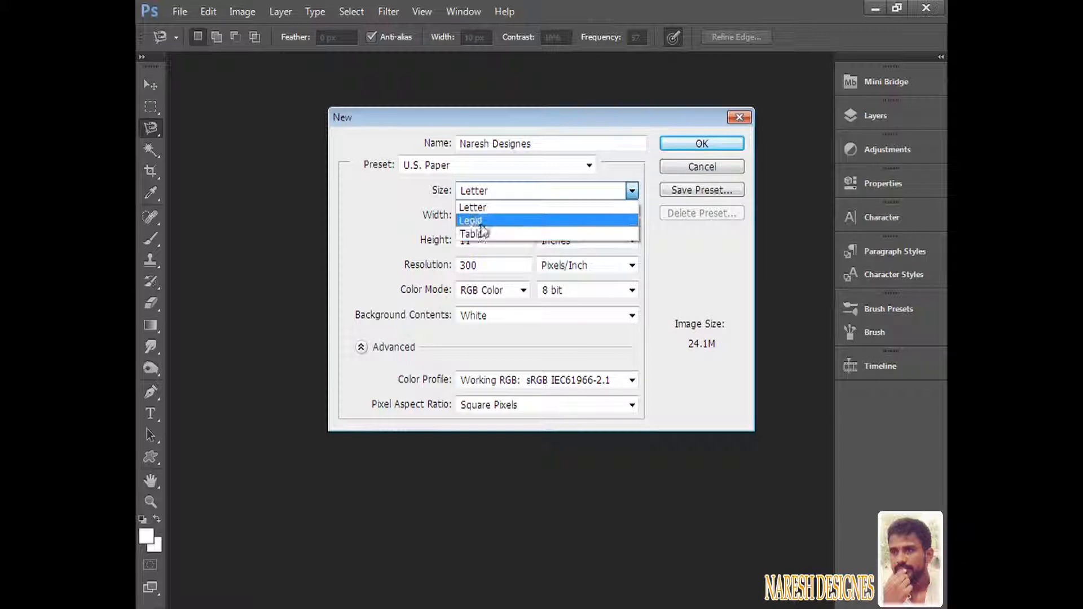
pyautogui.click(536, 191)
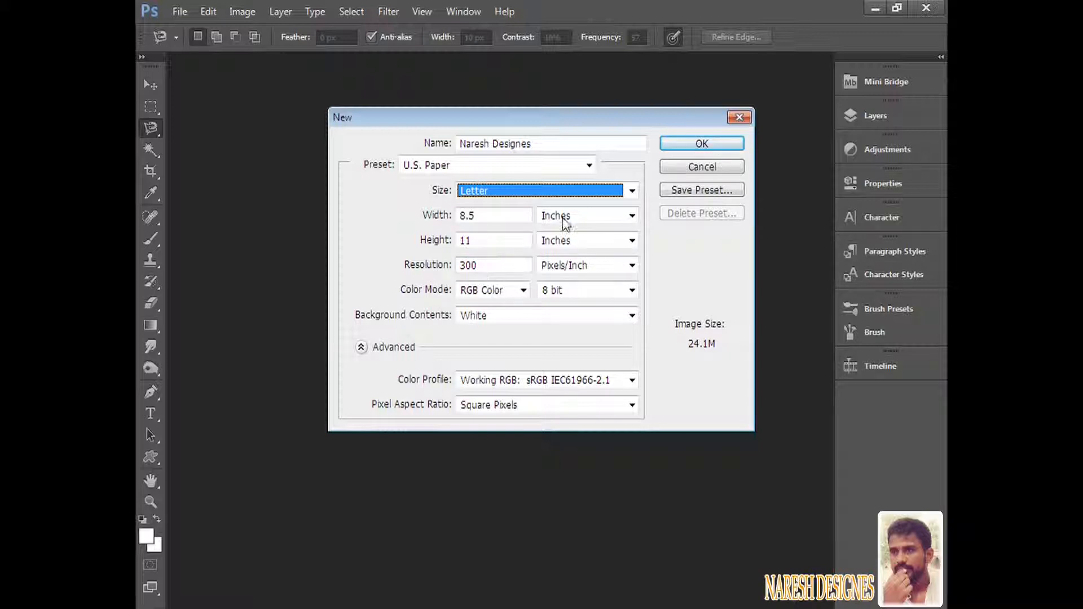
# Step: Try the Legal and Tabloid paper sizes for the new document, and return the size to Letter
pyautogui.click(557, 190)
pyautogui.click(473, 222)
pyautogui.click(570, 193)
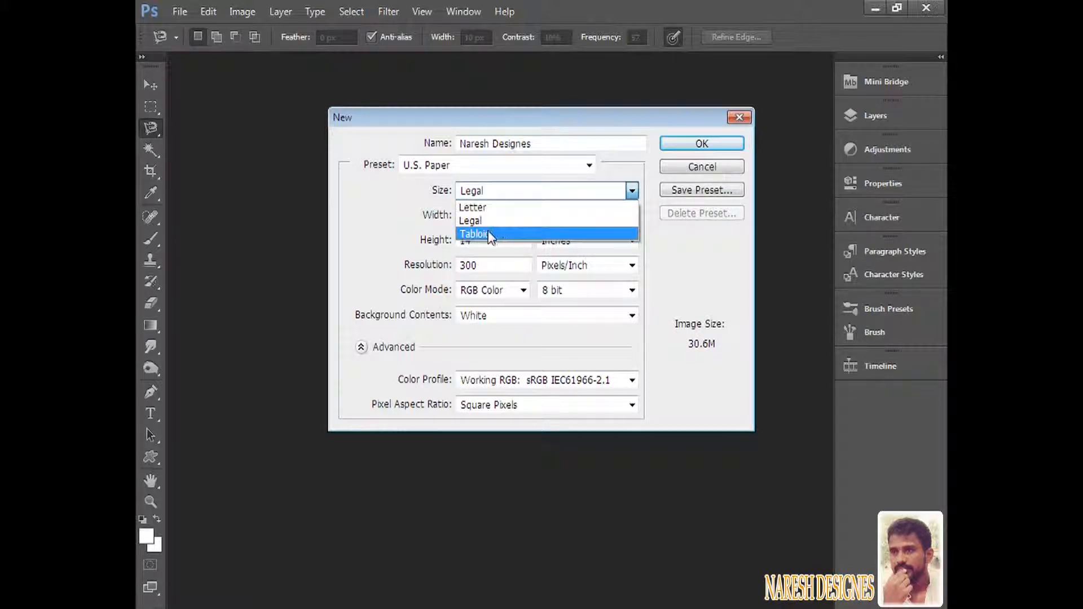
pyautogui.click(488, 232)
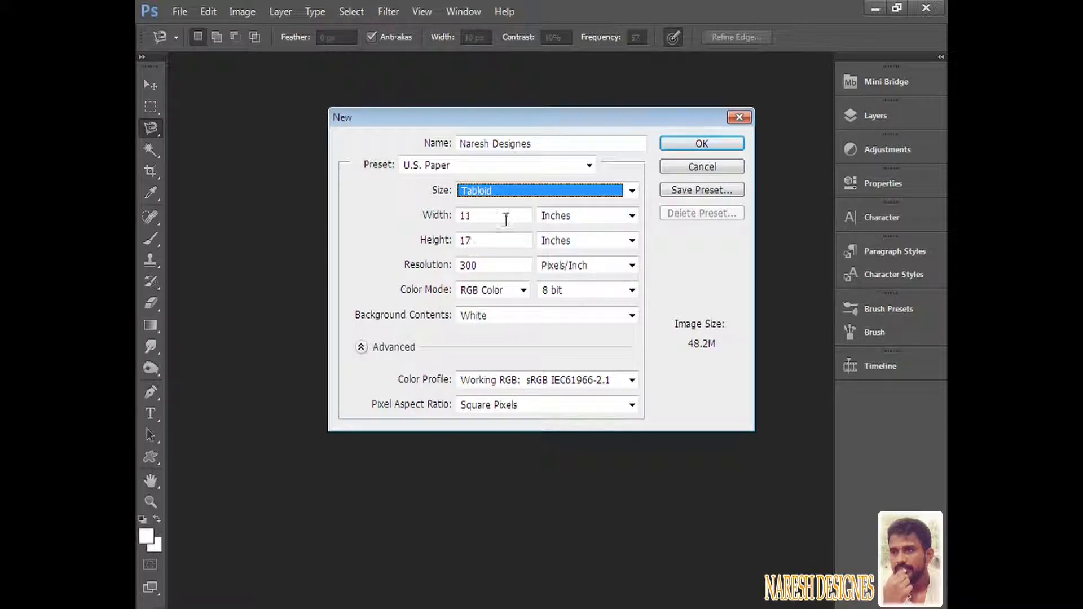
pyautogui.click(513, 189)
pyautogui.click(478, 207)
# Step: Apply the International Paper preset and review its A, B and C paper sizes, keeping A4
pyautogui.click(493, 169)
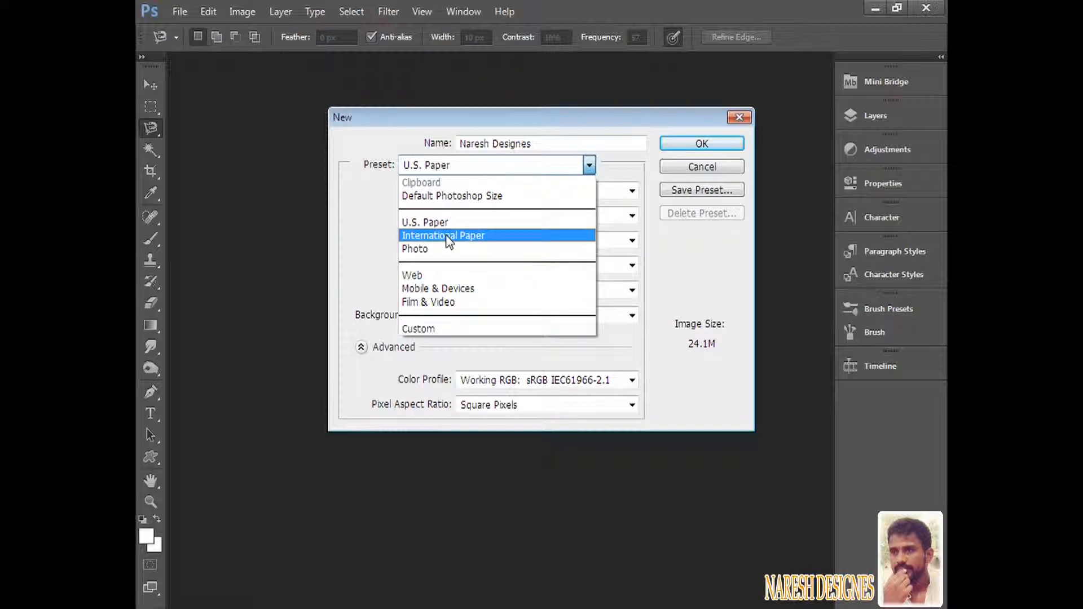
pyautogui.click(446, 236)
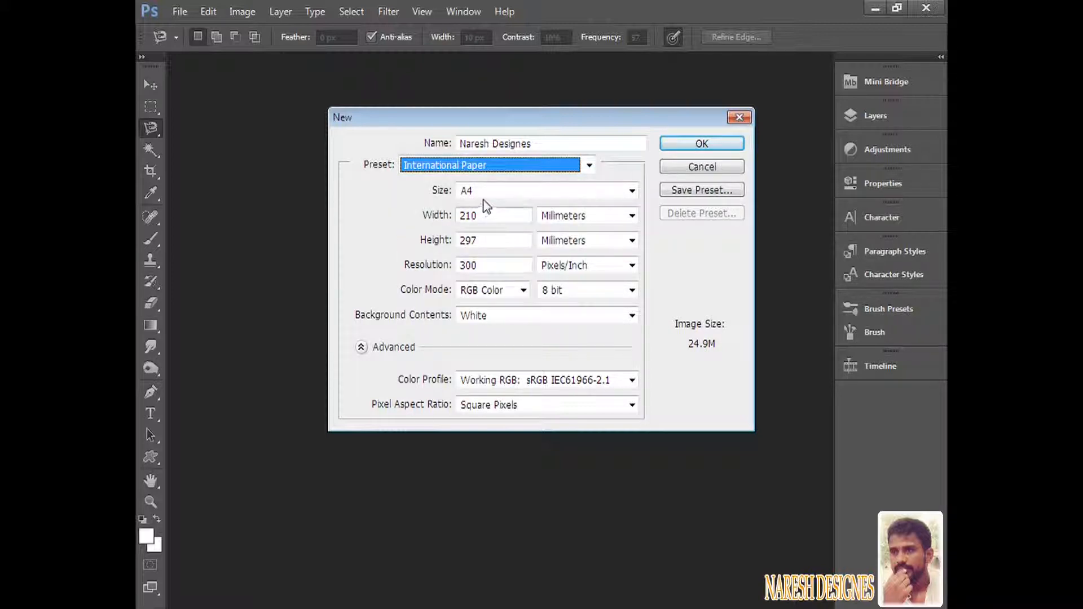
pyautogui.click(537, 192)
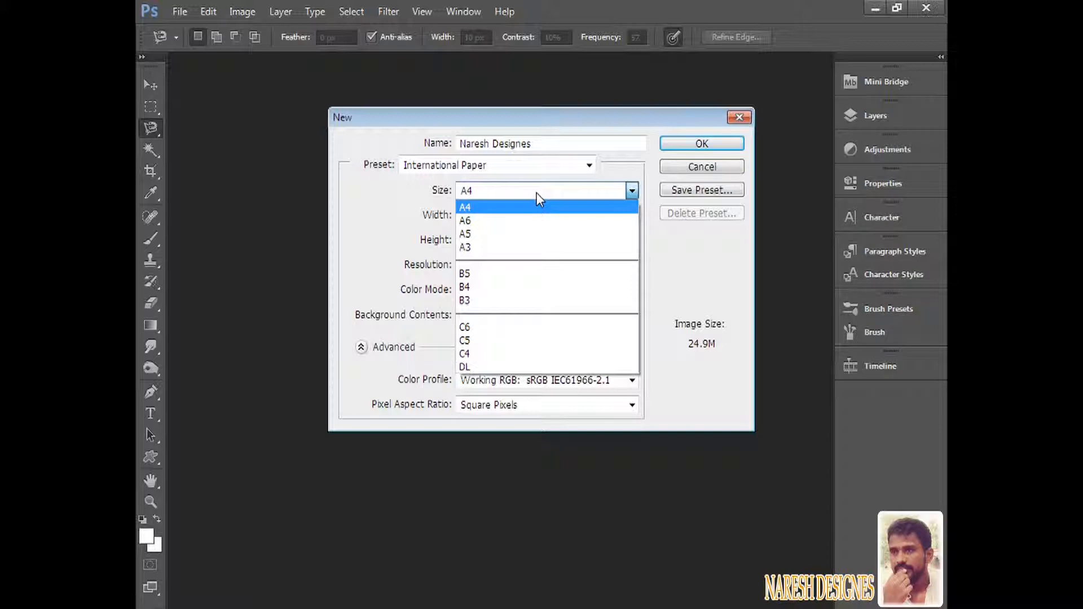
pyautogui.click(536, 192)
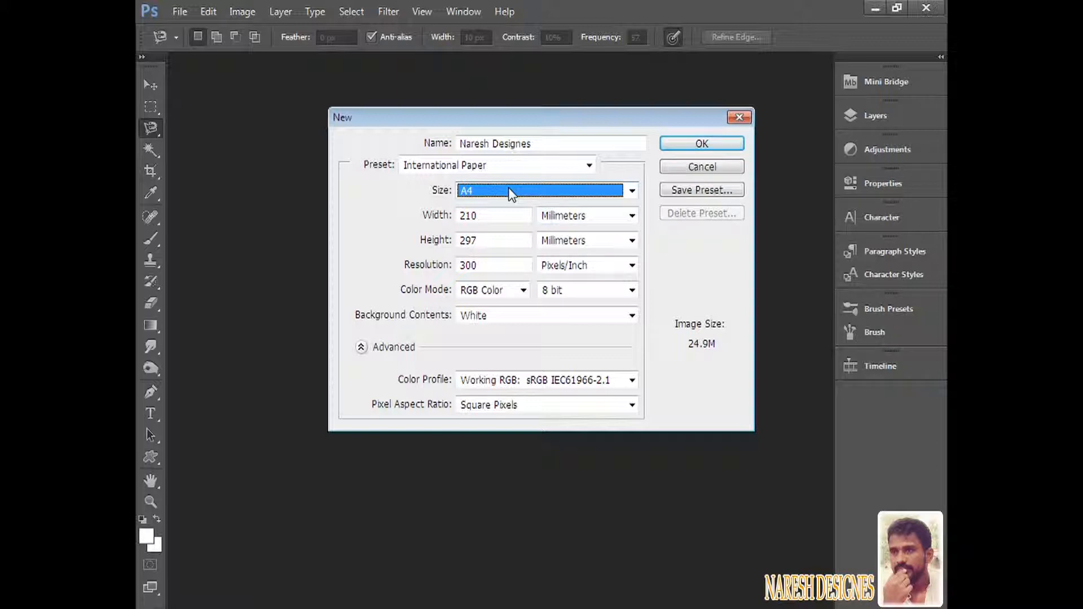
pyautogui.click(510, 166)
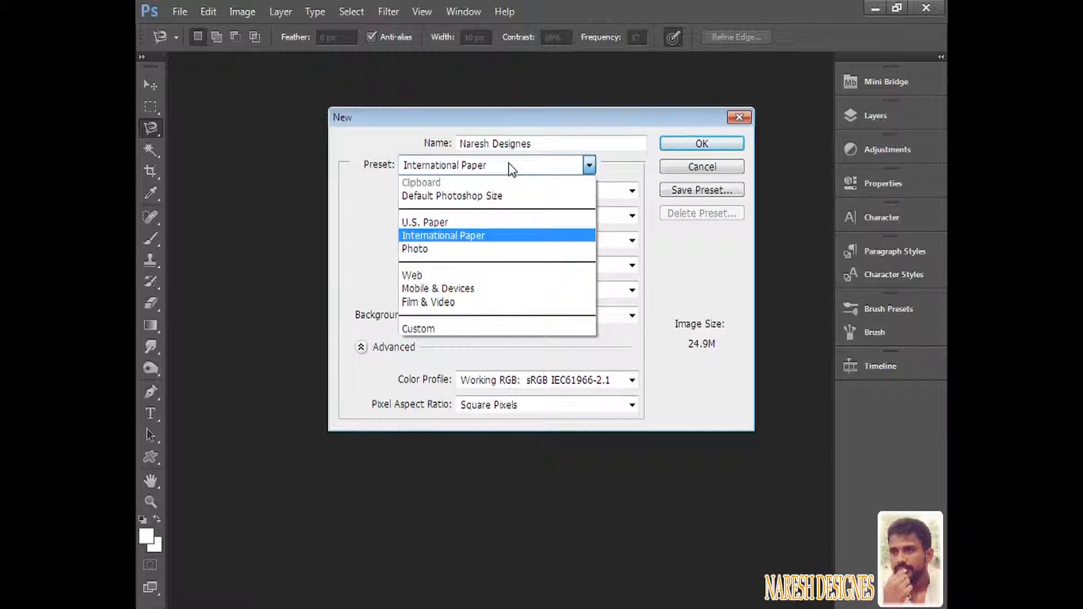
pyautogui.click(509, 163)
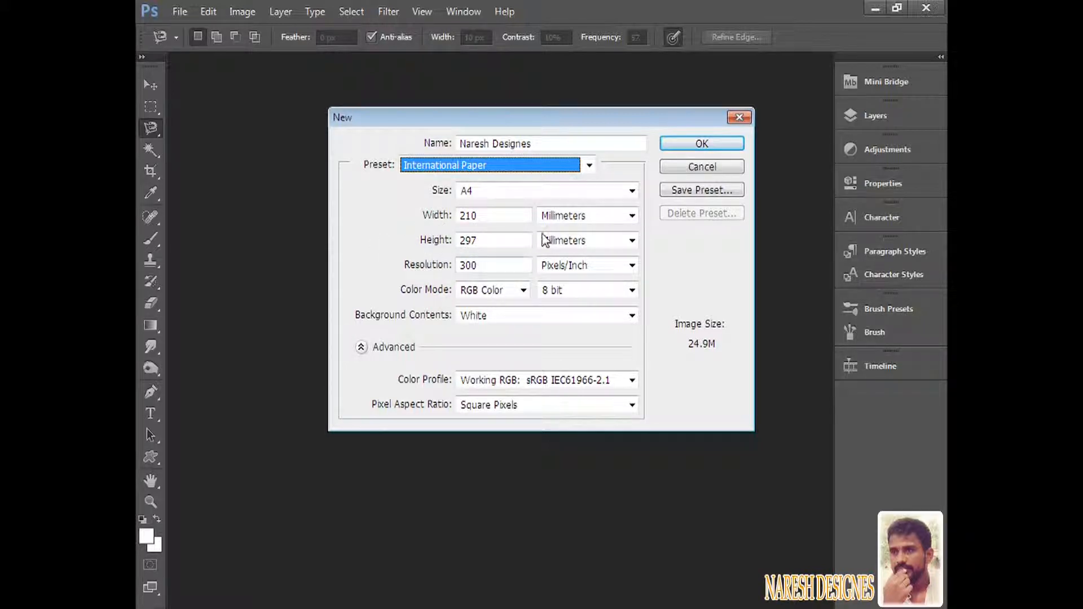
pyautogui.click(546, 191)
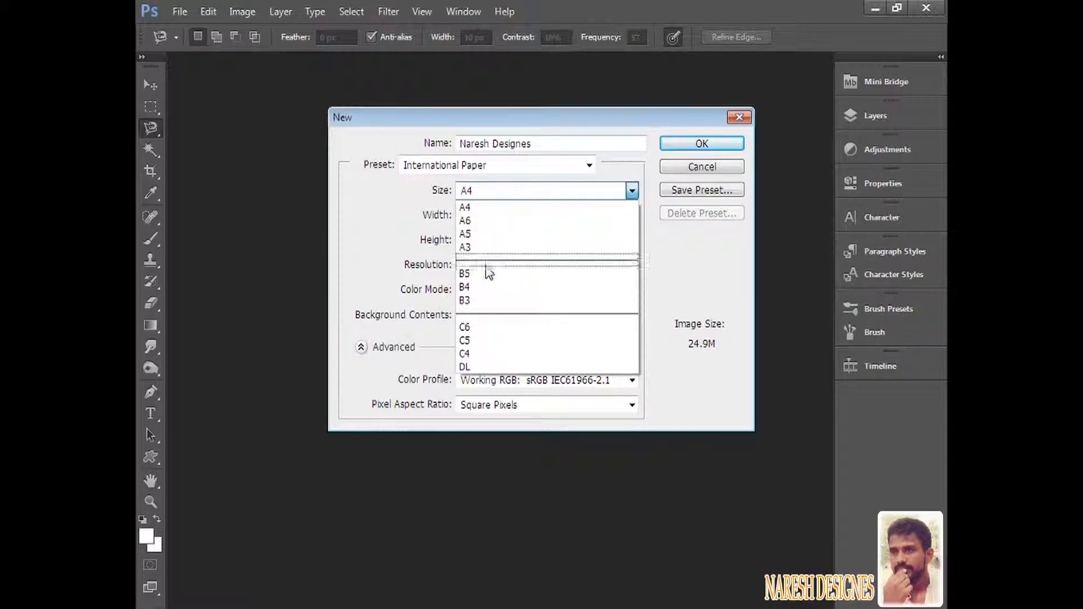
pyautogui.click(504, 191)
# Step: Apply the Photo preset to the new document with the Landscape, 2 x 3 size
pyautogui.click(507, 165)
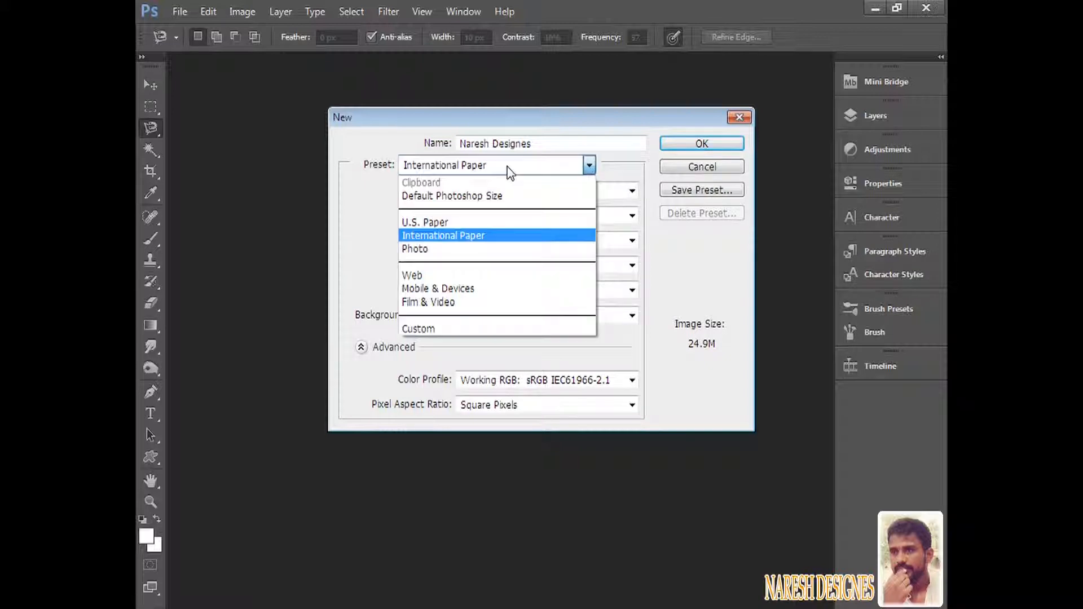
pyautogui.click(420, 253)
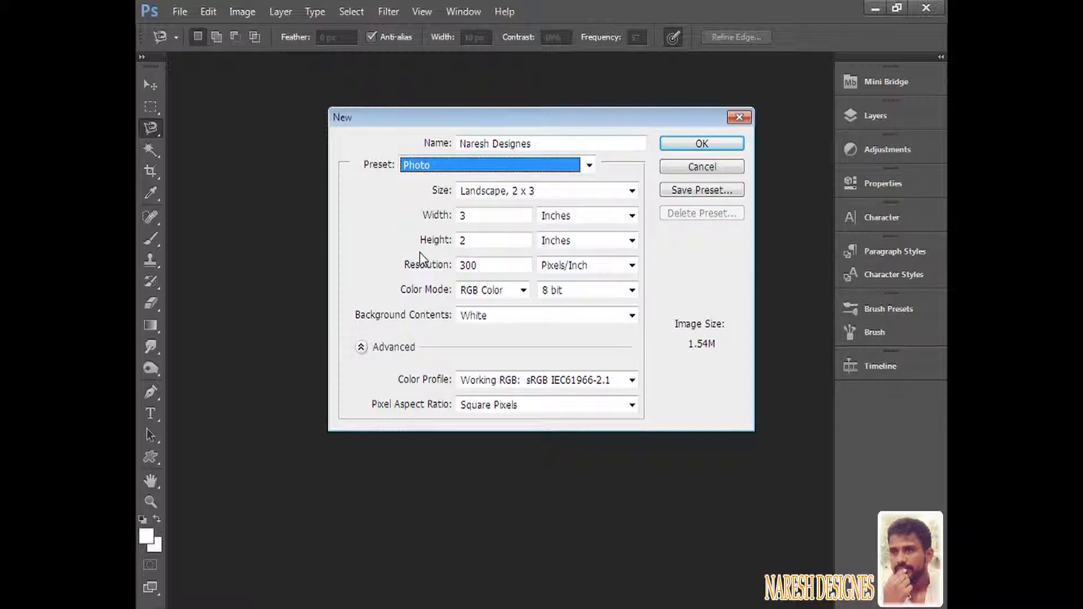
pyautogui.click(581, 192)
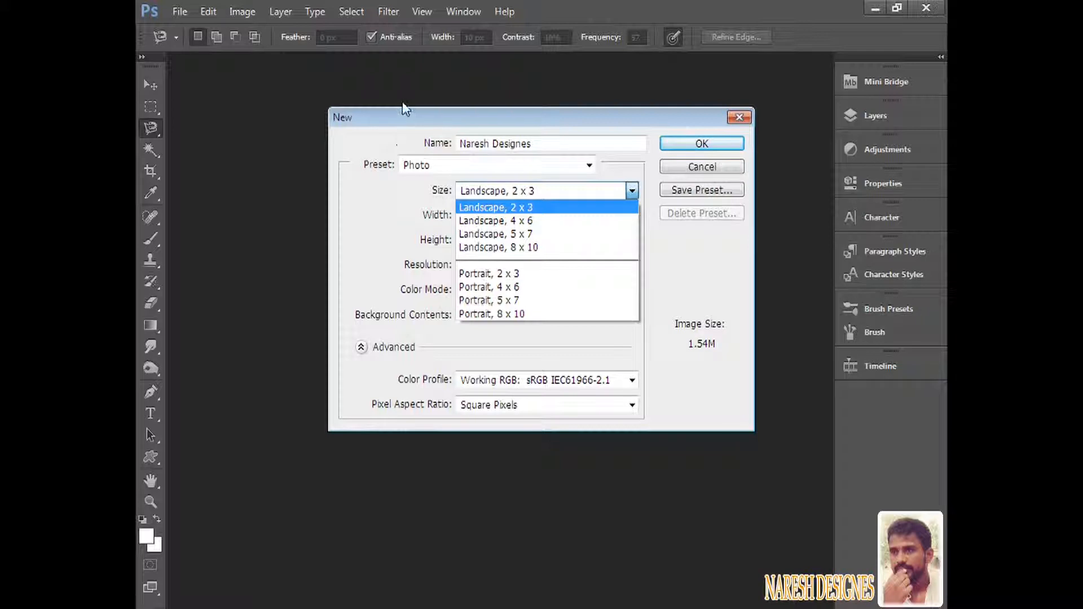
pyautogui.click(509, 208)
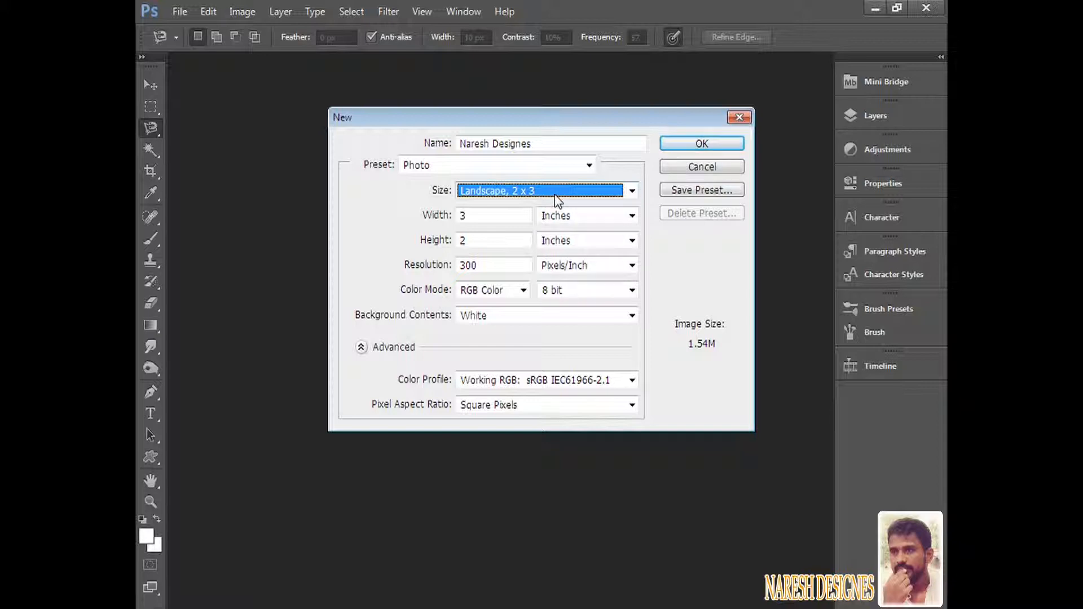
# Step: Try the Landscape 4 x 6, 5 x 7, 8 x 10 and Portrait 2 x 3 photo sizes, and return to Landscape, 2 x 3
pyautogui.click(554, 195)
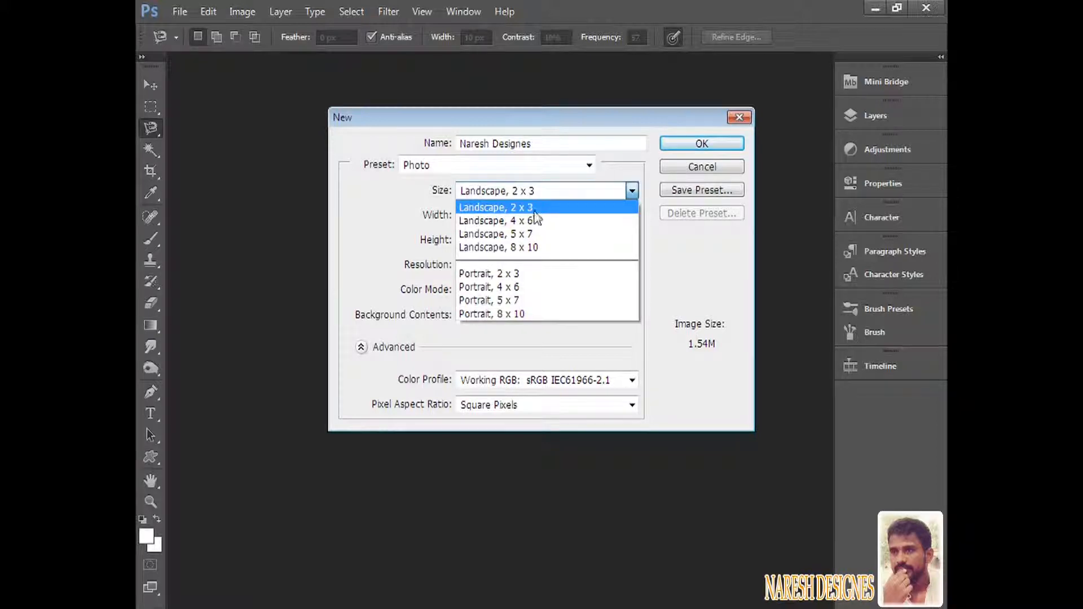
pyautogui.click(486, 225)
pyautogui.click(525, 191)
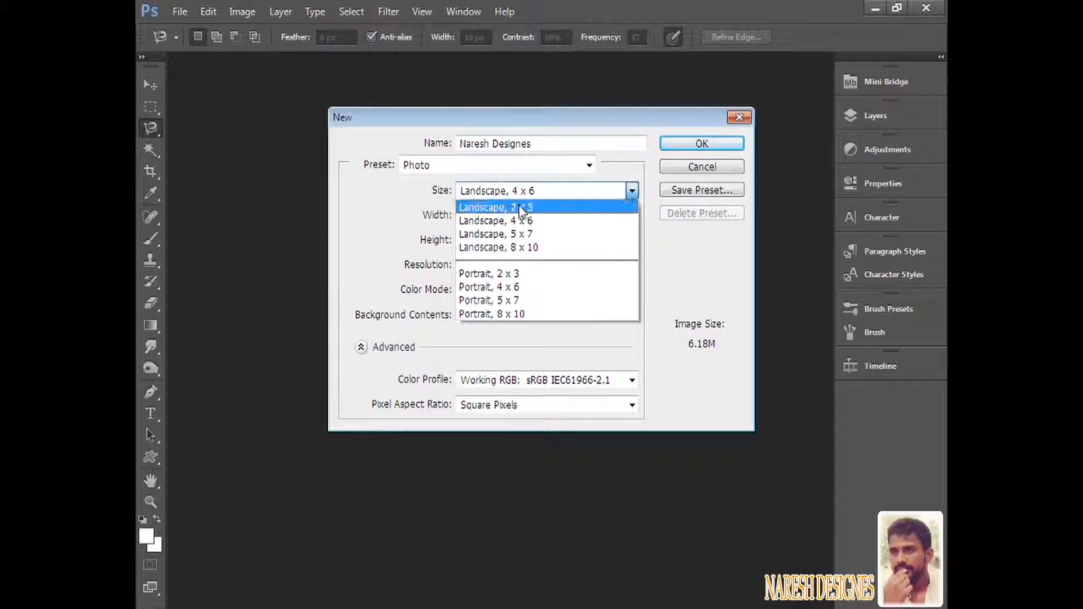
pyautogui.click(508, 232)
pyautogui.click(509, 192)
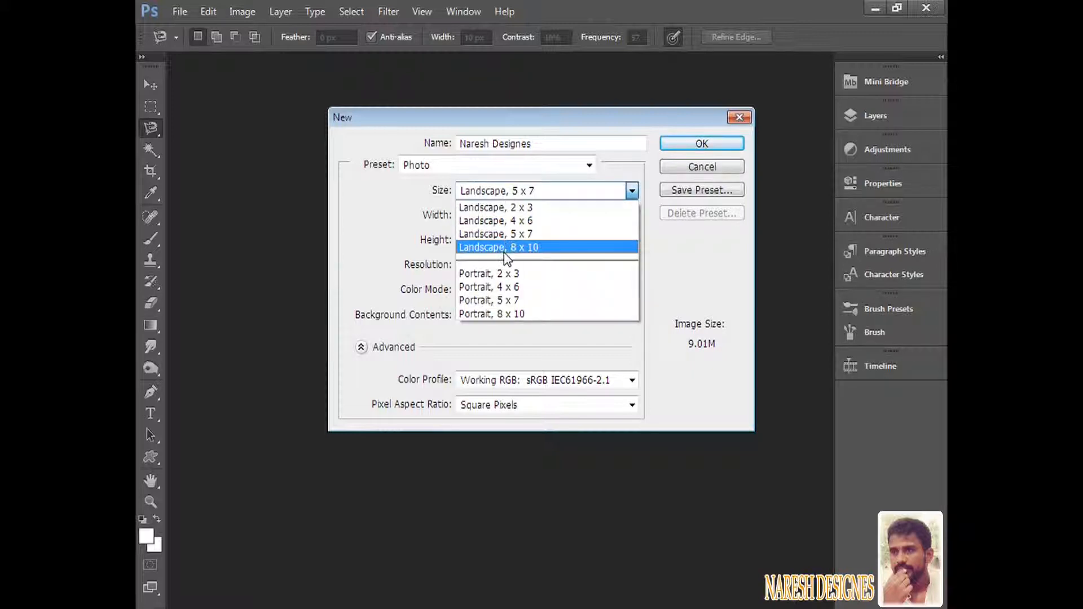
pyautogui.click(507, 246)
pyautogui.click(510, 191)
pyautogui.click(483, 272)
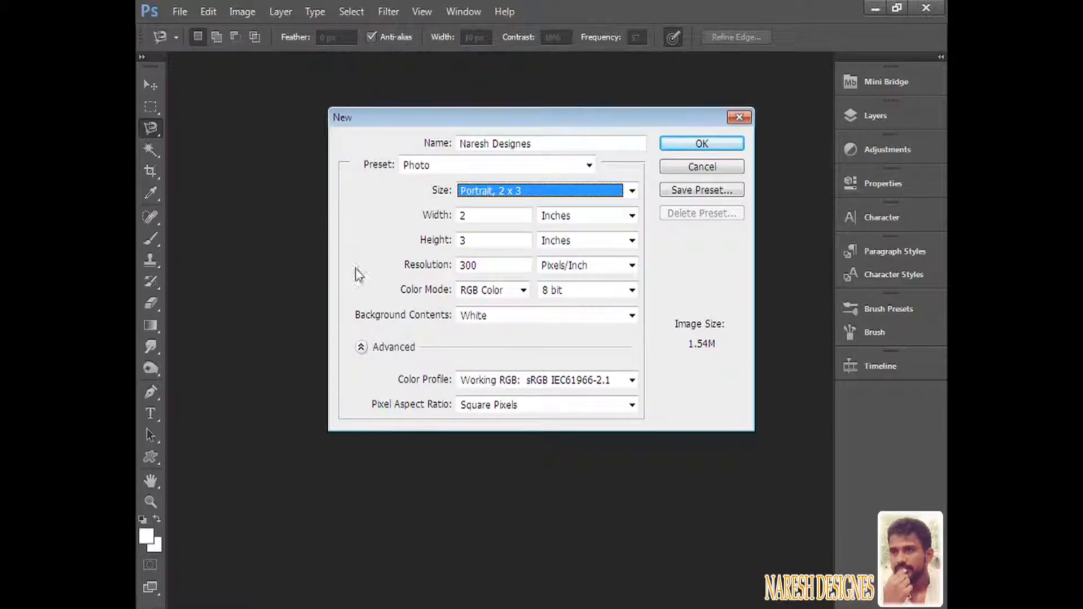
pyautogui.click(550, 190)
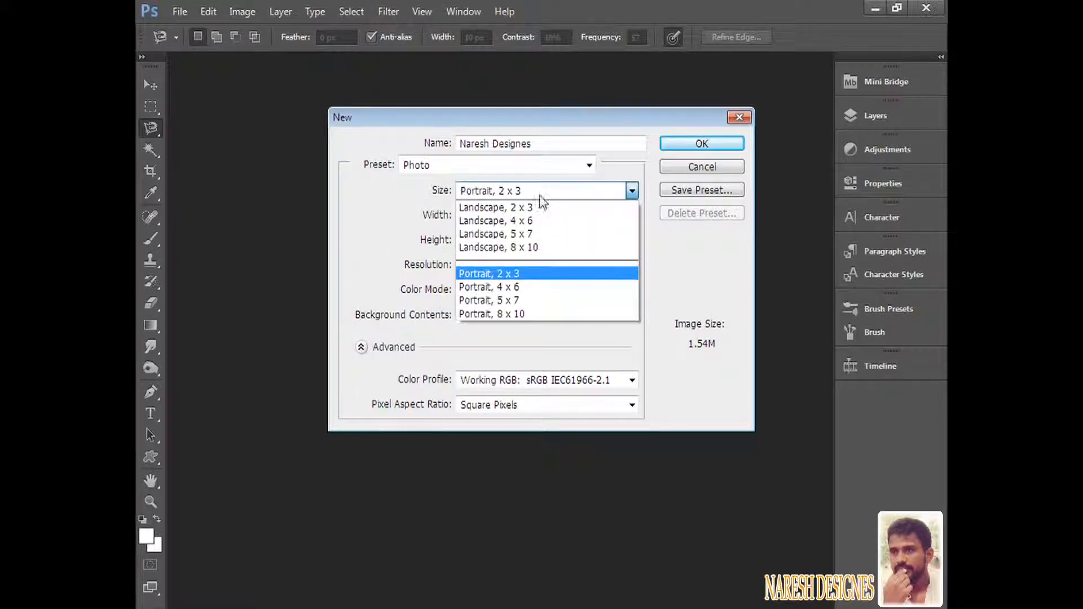
pyautogui.click(512, 207)
# Step: Switch the document preset to Custom and review the width's unit options, keeping inches
pyautogui.click(510, 169)
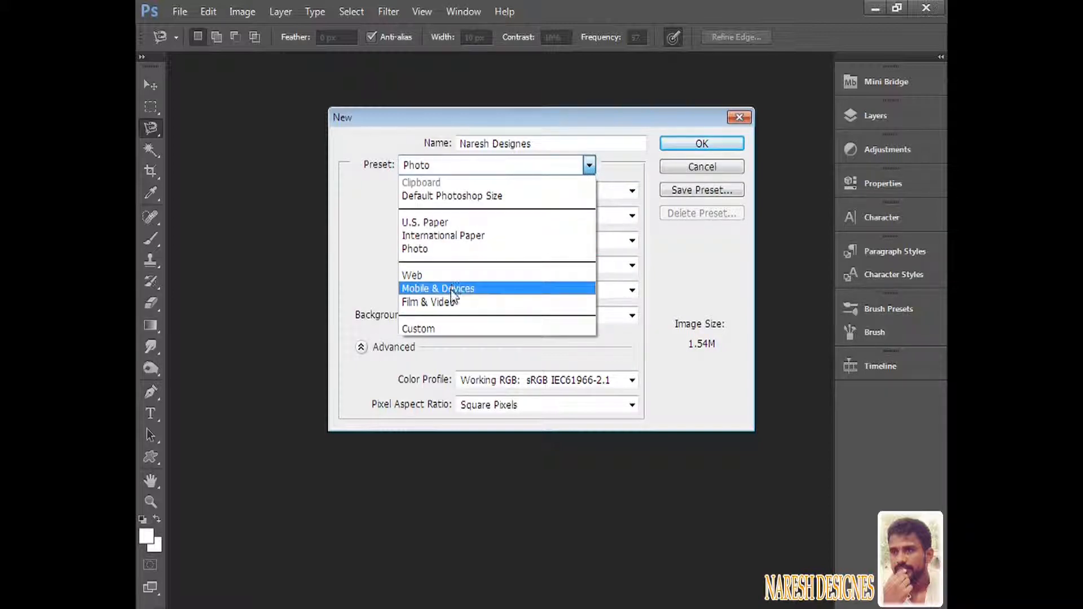
pyautogui.click(429, 332)
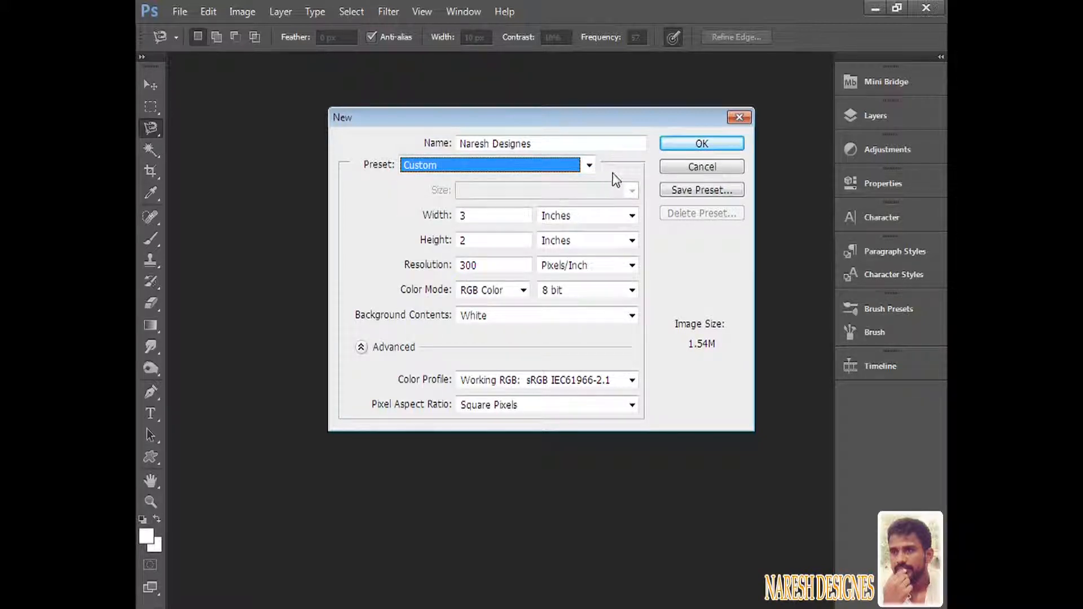
pyautogui.press('Tab')
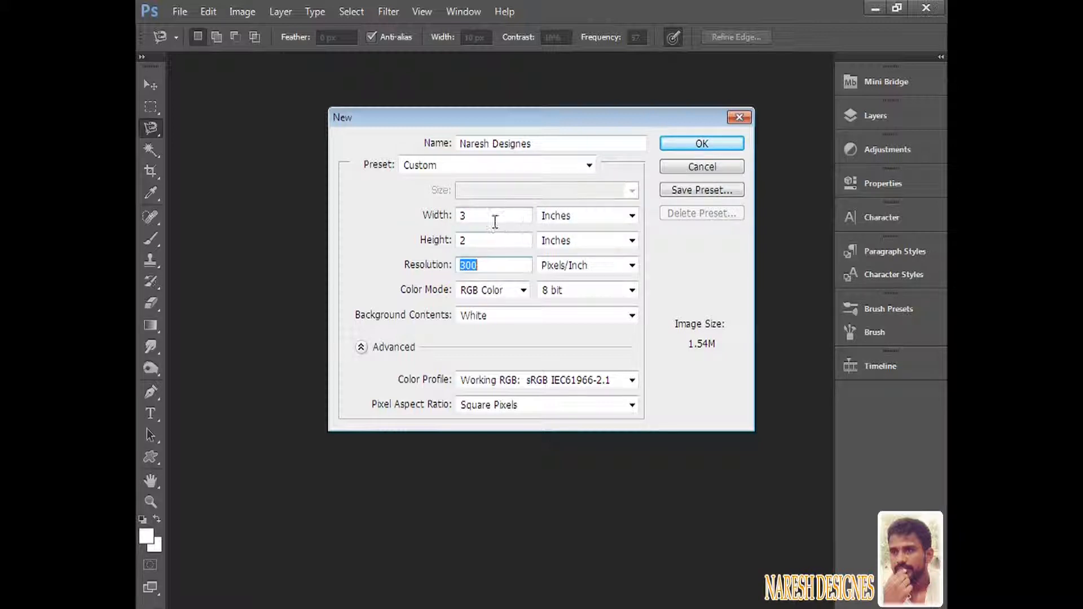
pyautogui.doubleClick(463, 216)
pyautogui.click(600, 211)
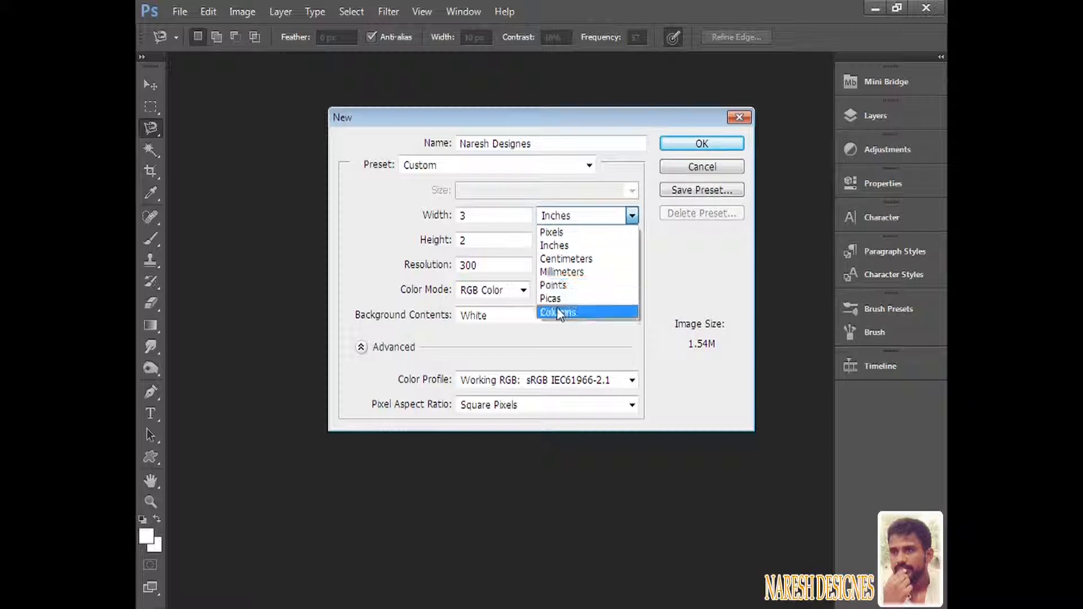
pyautogui.click(623, 218)
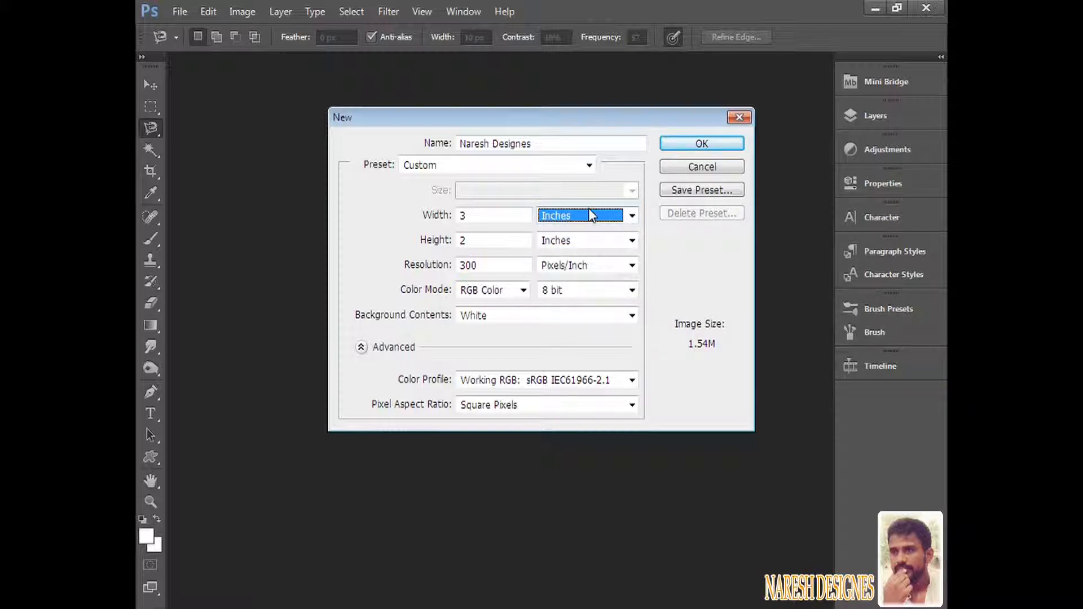
# Step: Try to set the new document's width to 1080 inches
pyautogui.click(475, 215)
pyautogui.moveTo(478, 217); pyautogui.dragTo(430, 217)
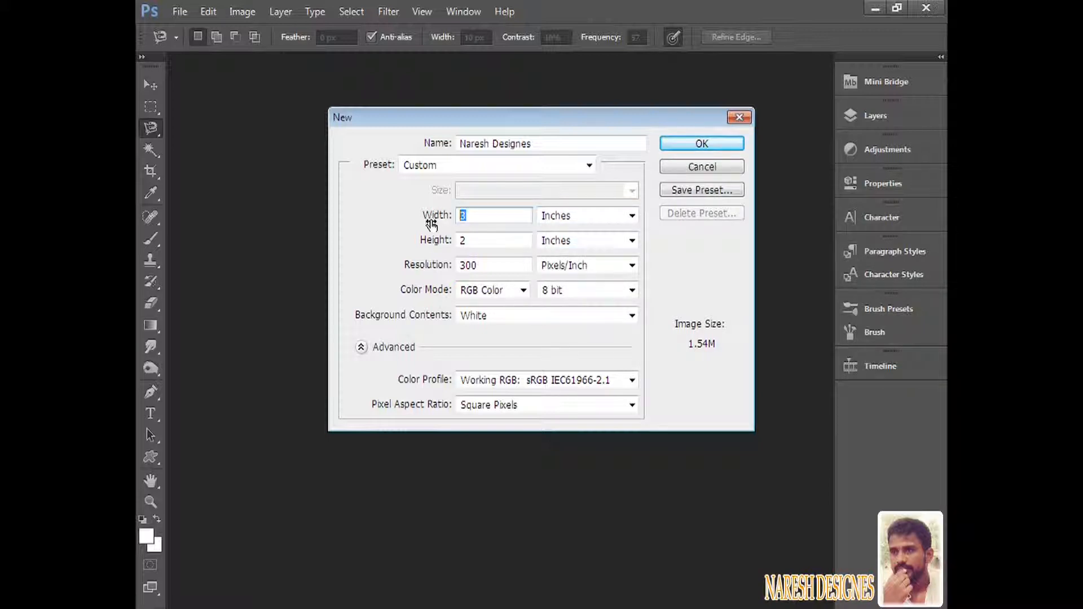
pyautogui.write('1080')
pyautogui.click(463, 240)
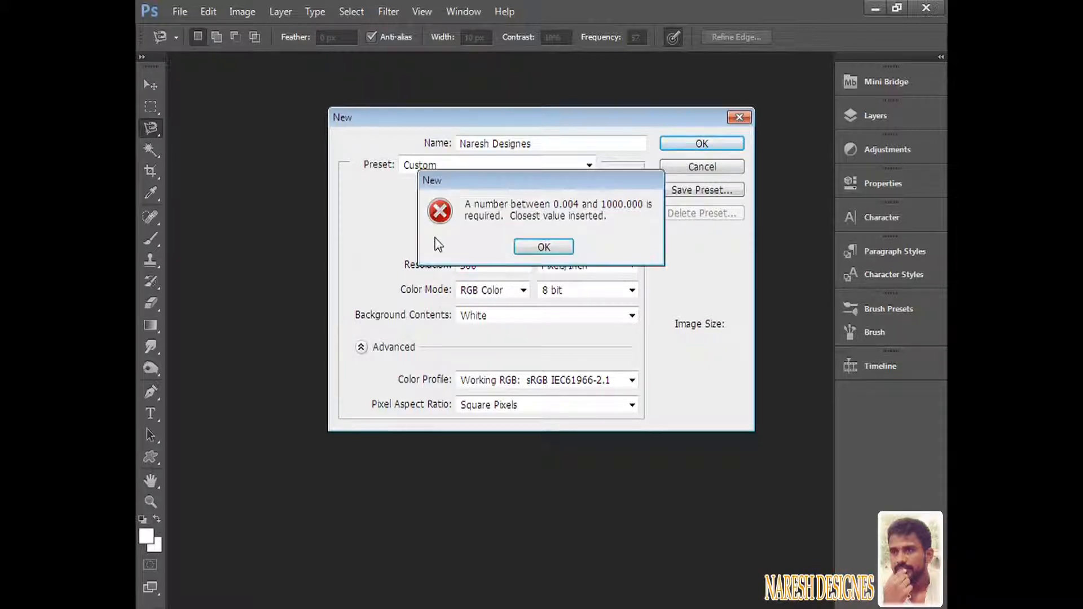
pyautogui.click(542, 248)
pyautogui.click(518, 216)
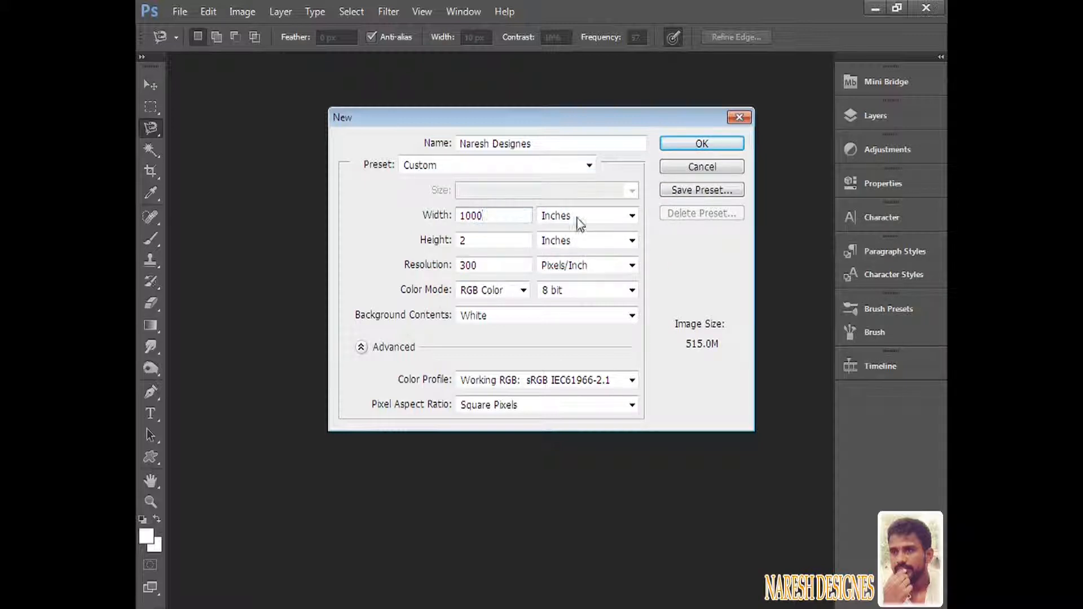
# Step: Switch the document's units to pixels and set the width to 1080 and the height to 720
pyautogui.click(579, 221)
pyautogui.click(556, 229)
pyautogui.moveTo(508, 214); pyautogui.dragTo(425, 217)
pyautogui.write('108')
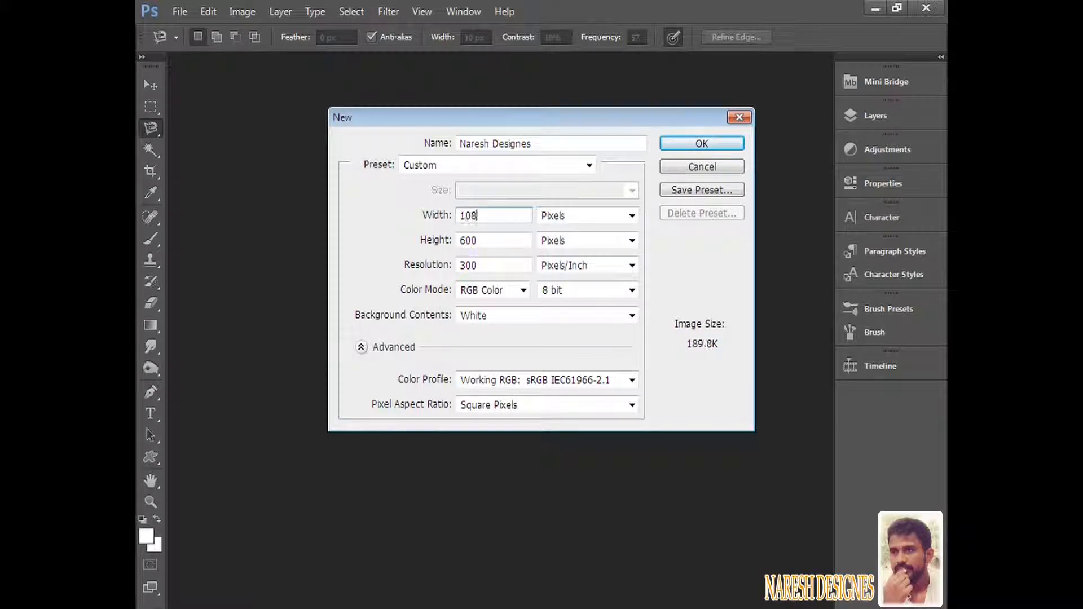
pyautogui.write('0')
pyautogui.press('Tab')
pyautogui.write('720')
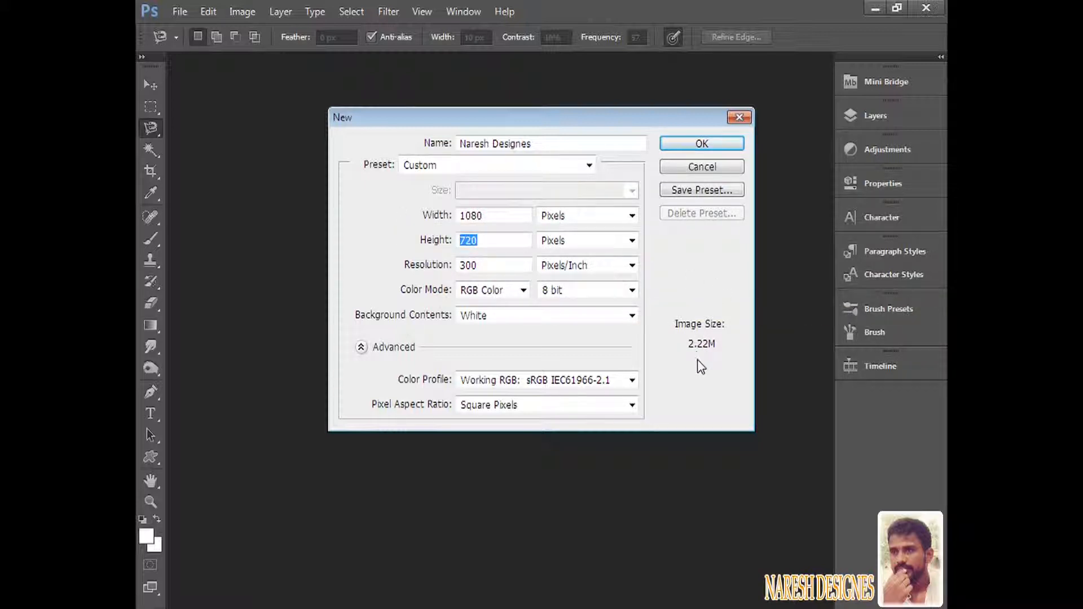
# Step: Try a resolution of 150 pixels/inch, change it to 600 and create the document
pyautogui.press('Tab')
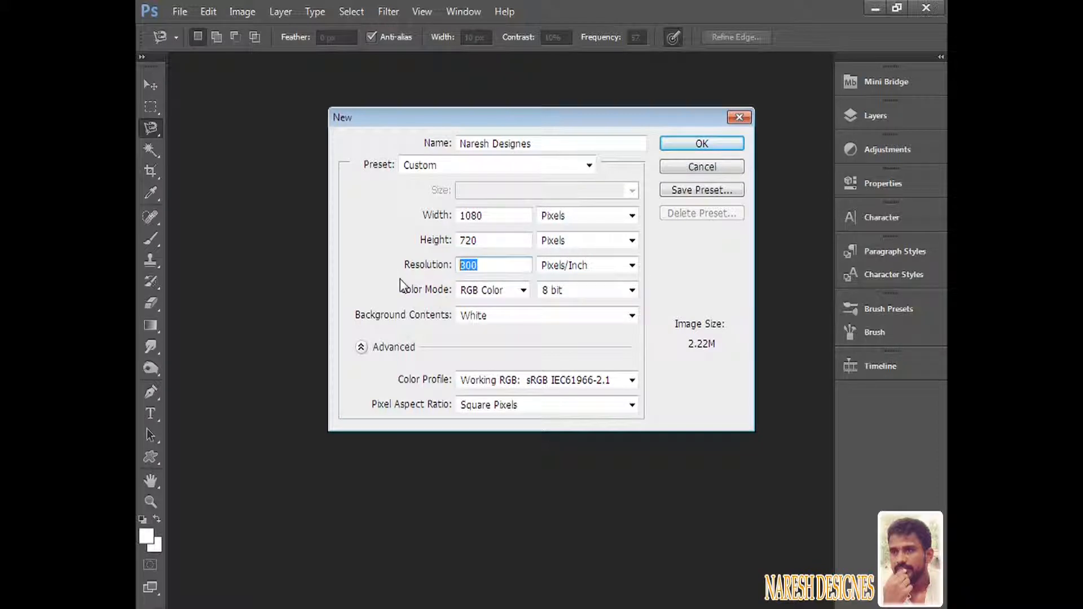
pyautogui.write('150')
pyautogui.hotkey('ctrl', 'a')
pyautogui.click(501, 267)
pyautogui.doubleClick(501, 266)
pyautogui.write('600')
pyautogui.hotkey('ctrl', 'a')
pyautogui.click(500, 265)
pyautogui.press('Return')
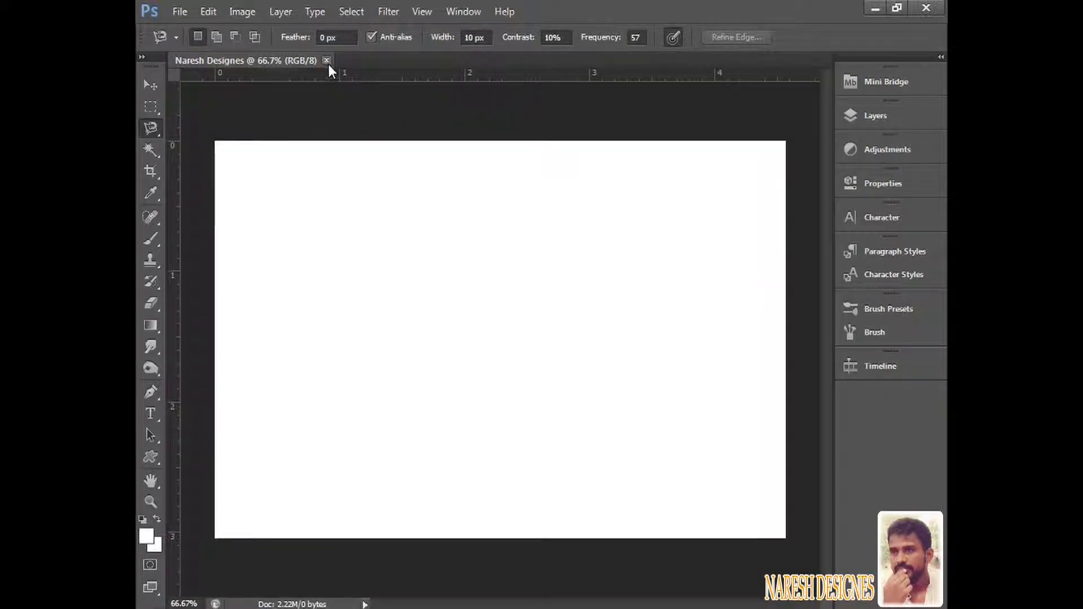